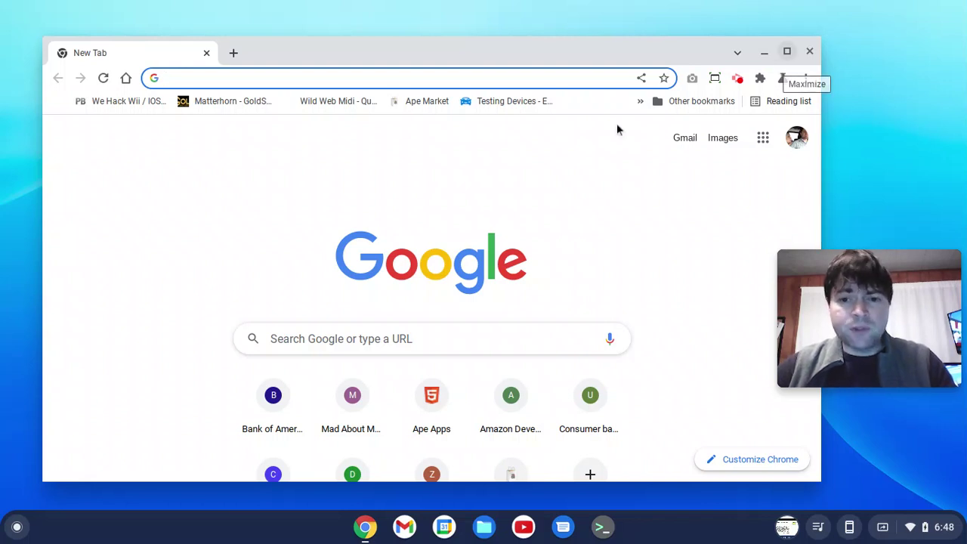
Try to install Firefox from the Linux Terminal with "sudo apt-get install firefox"
left_click(602, 526)
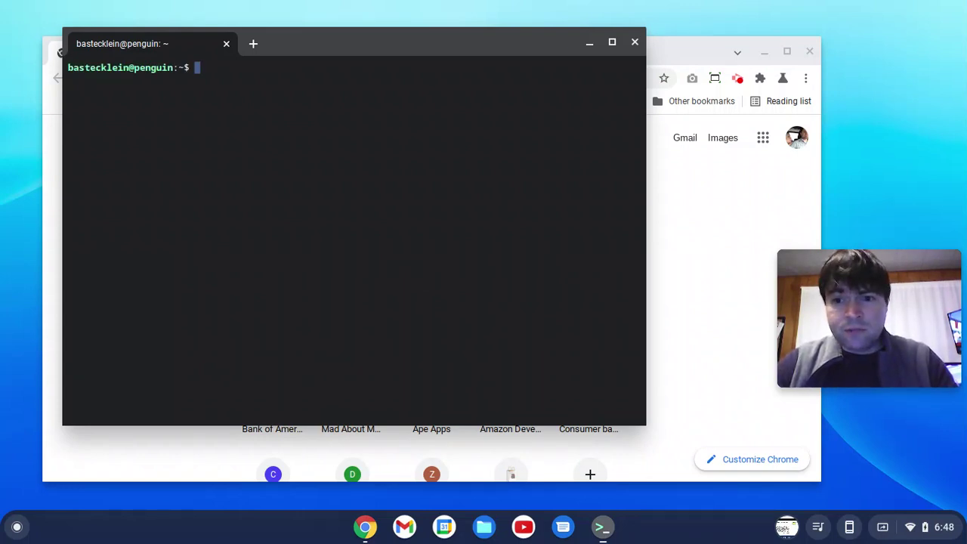
type("sudo apt-get install firefox")
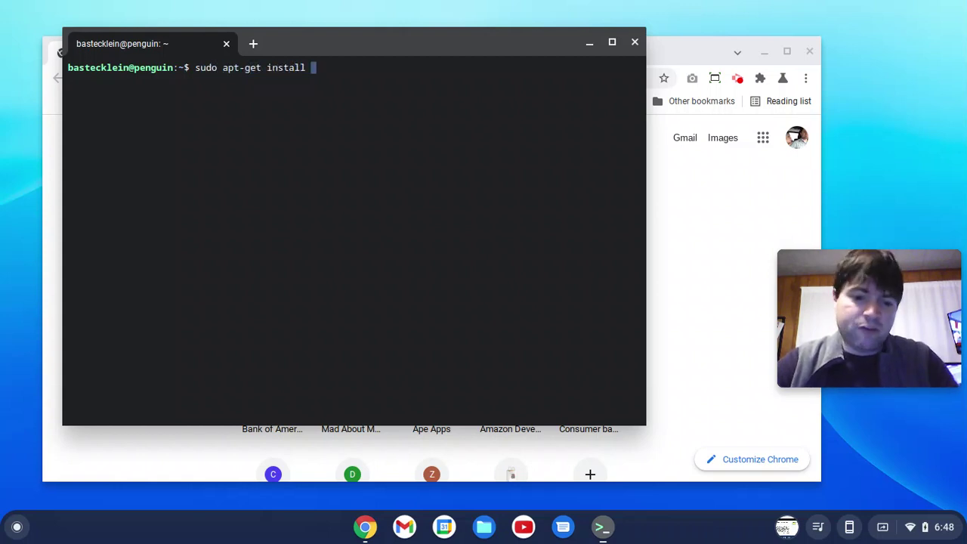
key("Return")
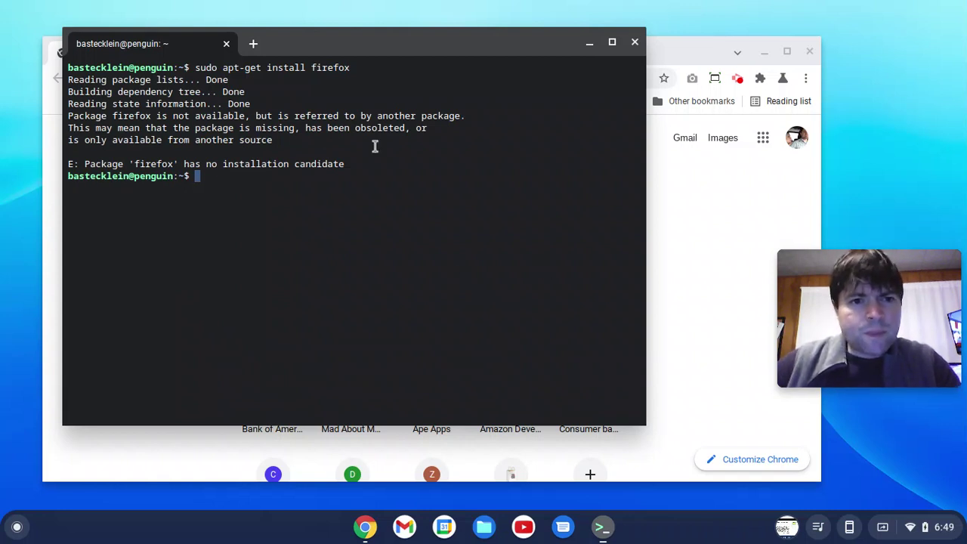
Move the Terminal aside, switch to Chrome and search the web for "debian install firefox"
left_click_drag(408, 33, 369, 74)
left_click(476, 53)
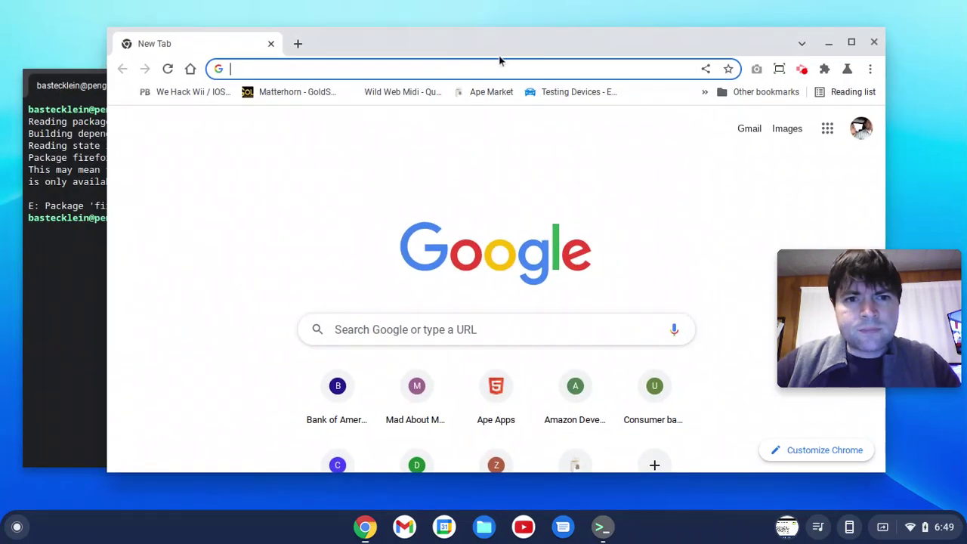
type("debian install firefox")
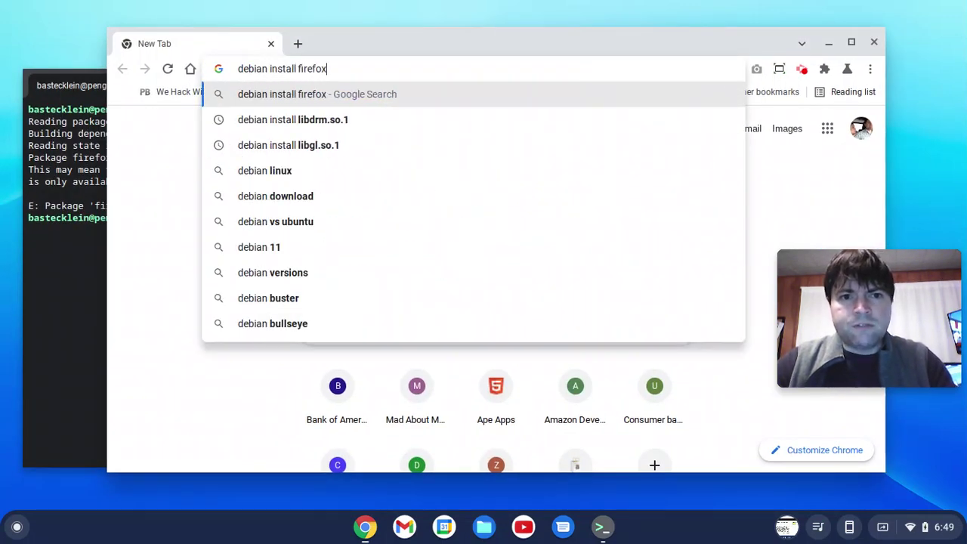
key("Return")
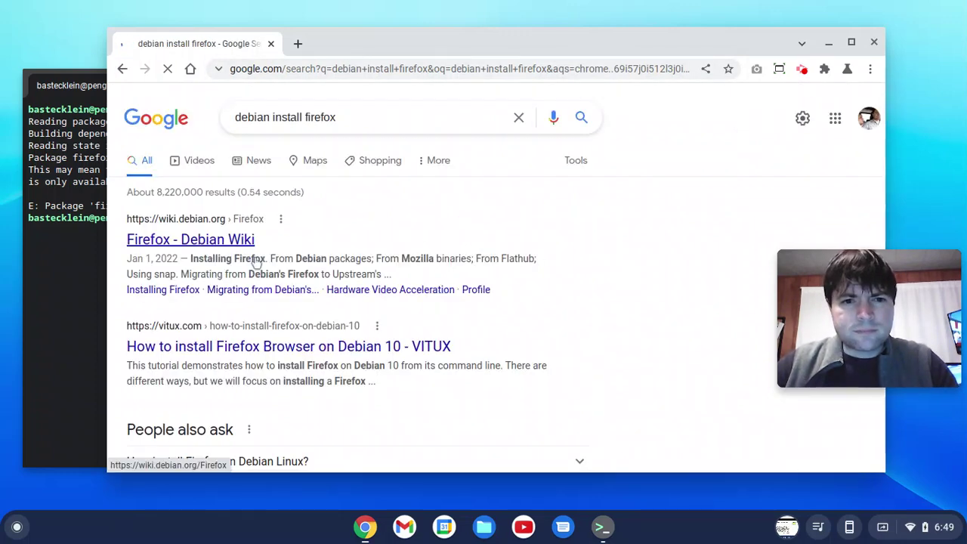
Open the Debian Wiki and VITUX results in separate tabs and find the wiki's instructions for installing Firefox from Debian packages
right_click(250, 243)
left_click(264, 261)
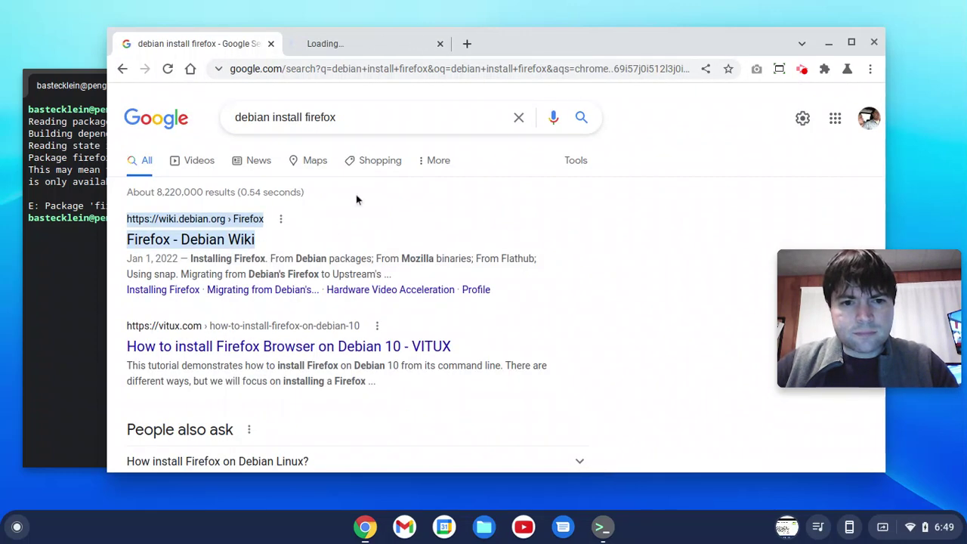
left_click(383, 345)
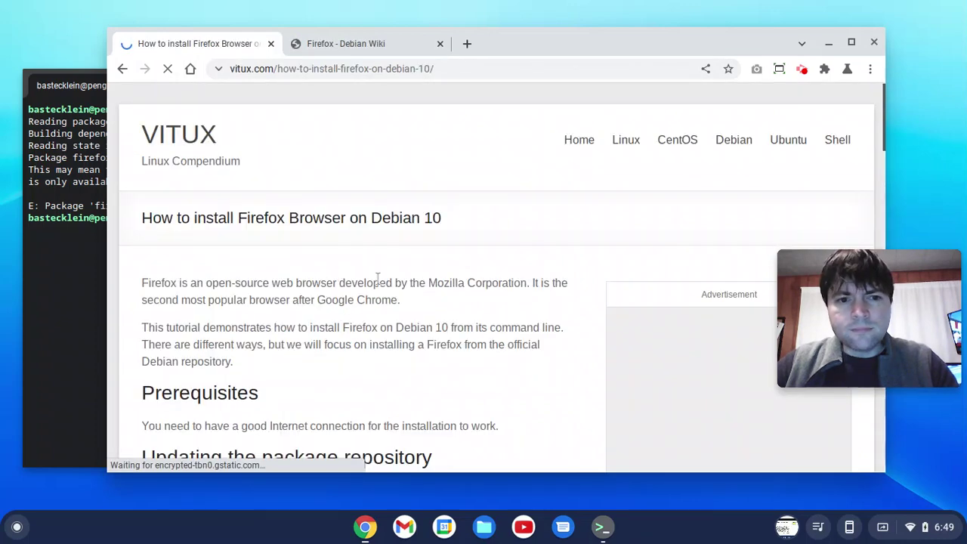
left_click(353, 43)
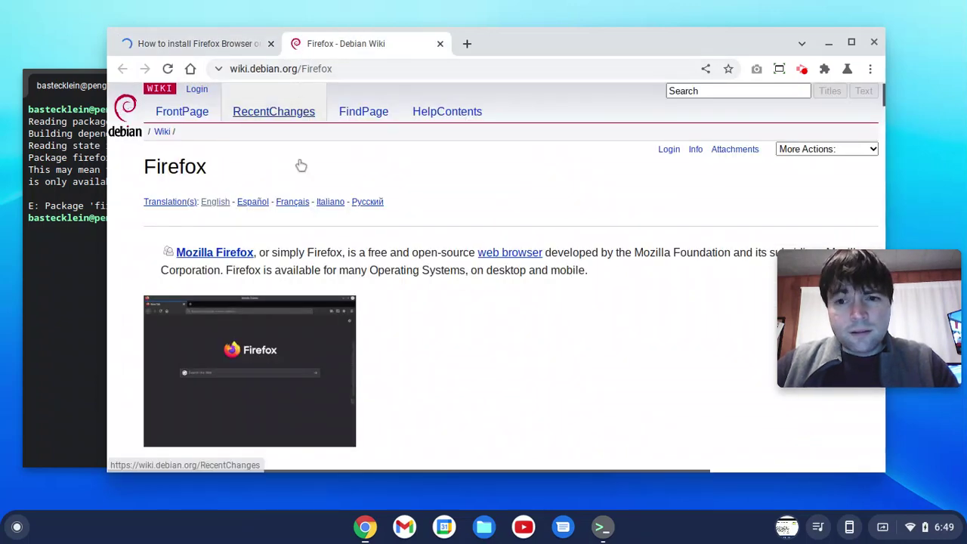
scroll(393, 298, "down", 3)
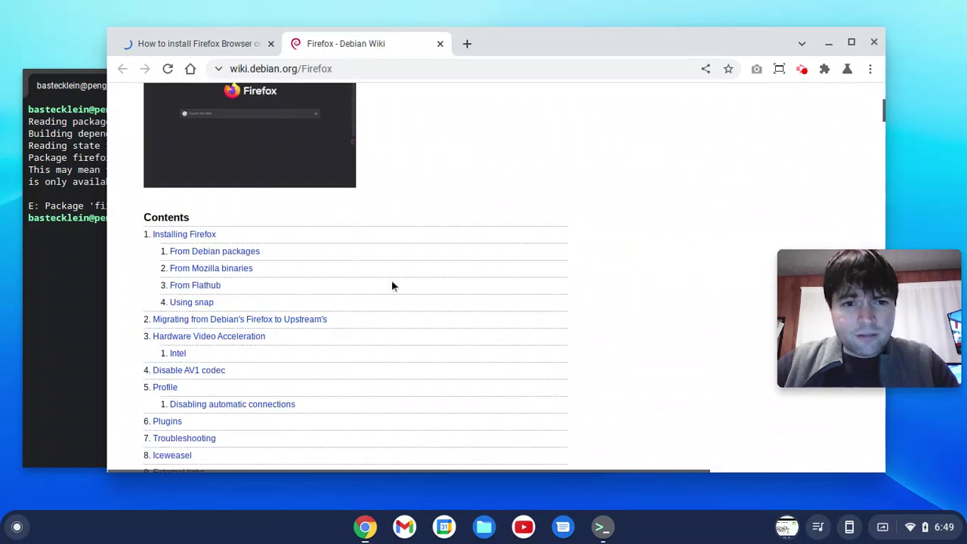
scroll(423, 245, "down", 4)
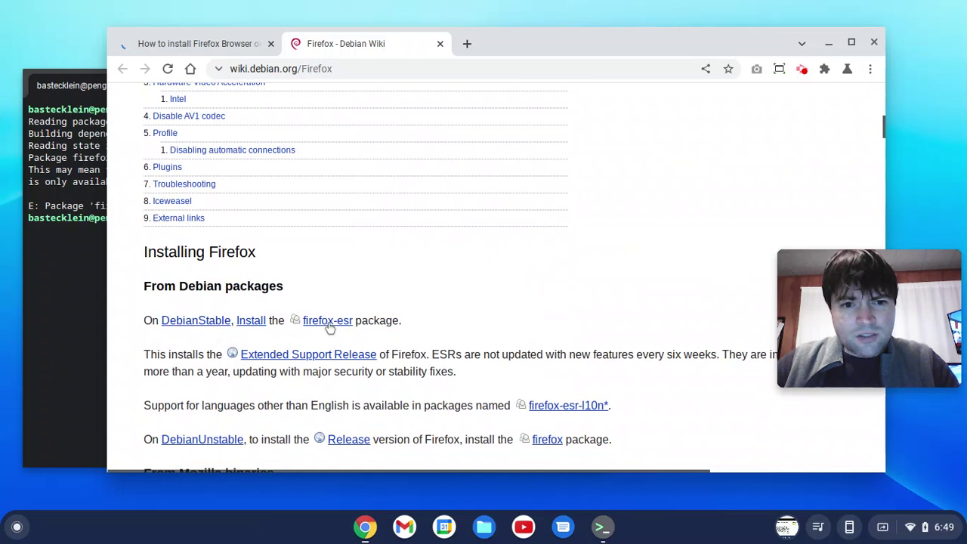
Run "sudo apt-get install firefox-esr" in the Terminal and accept the installation with y
left_click(74, 84)
key("Up")
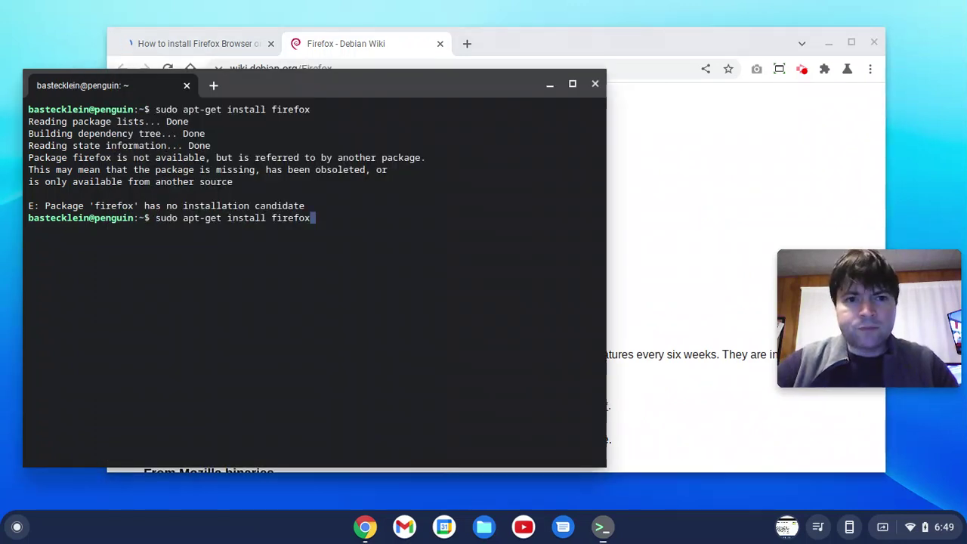
type("-esr")
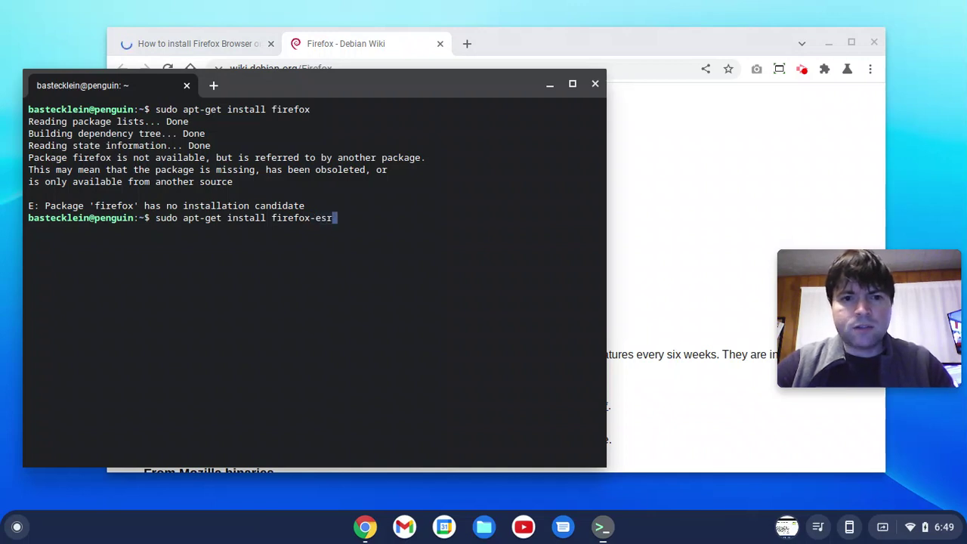
key("Return")
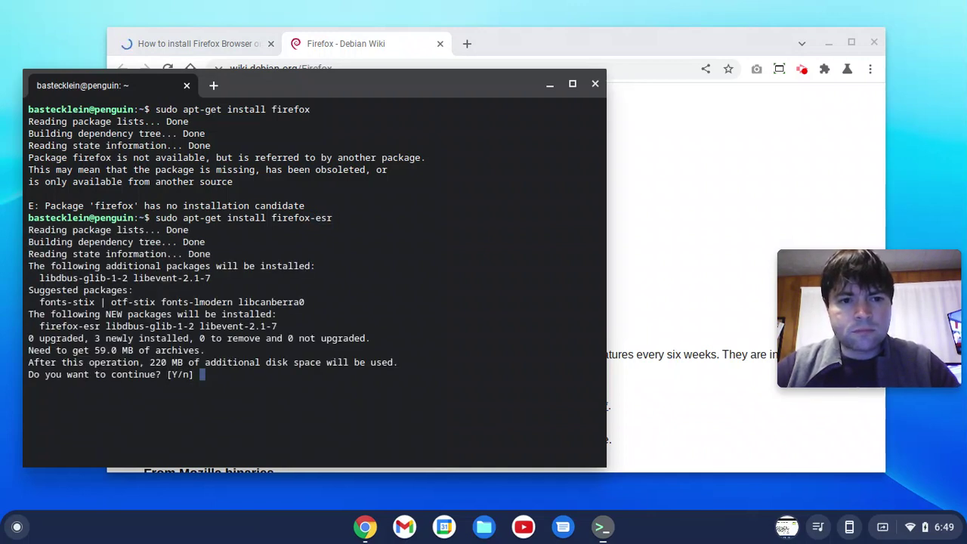
type("y")
key("Return")
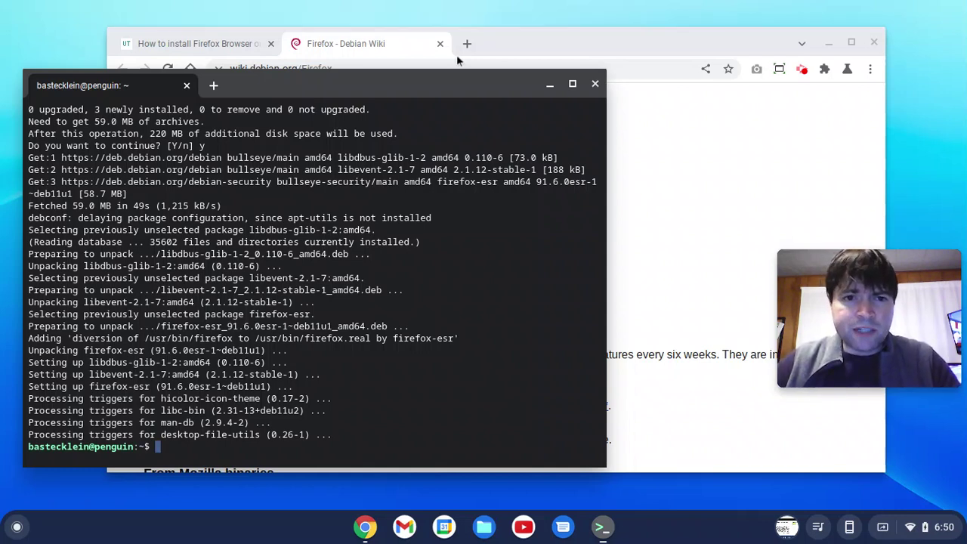
Close the Terminal window and confirm leaving the app
left_click_drag(415, 89, 445, 80)
left_click(634, 69)
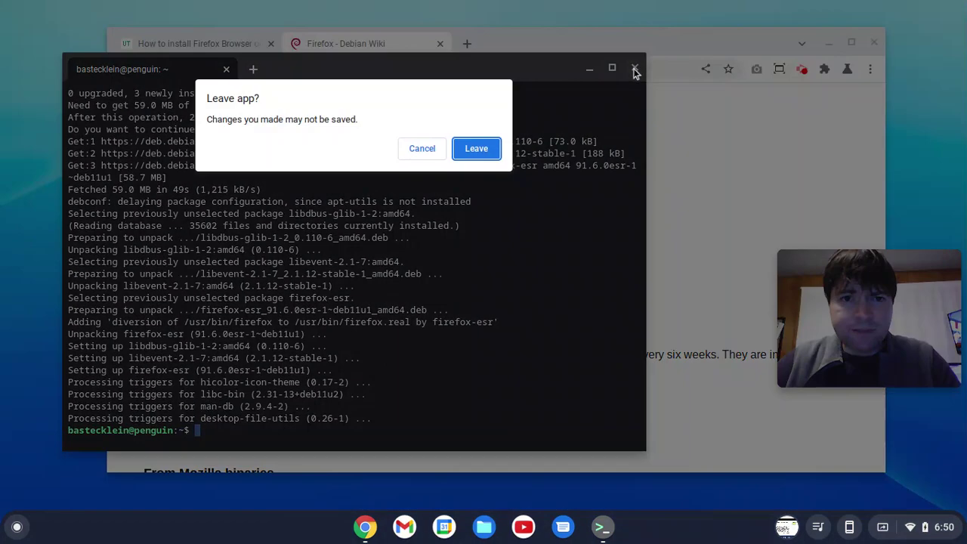
left_click(470, 144)
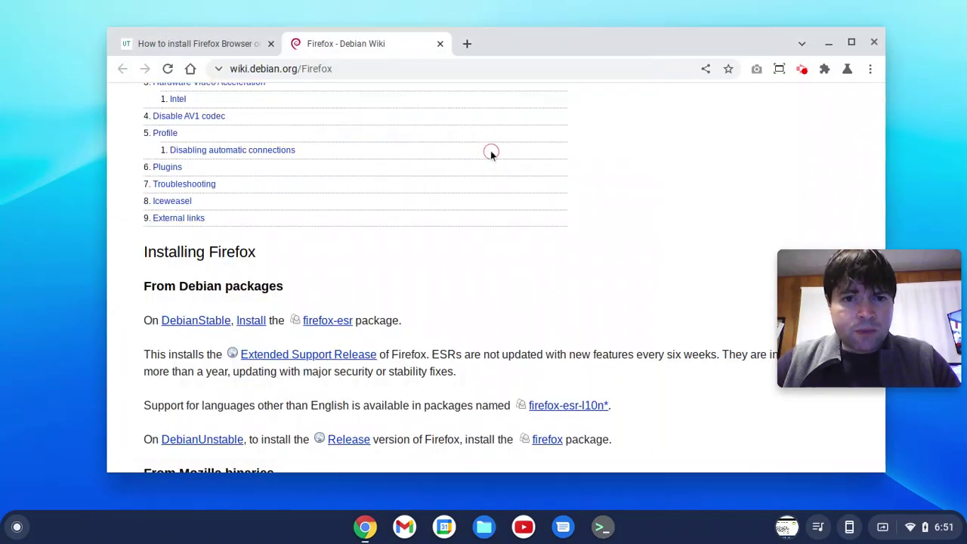
Launch Firefox ESR from the Linux apps folder in the launcher
left_click(16, 526)
scroll(129, 401, "down", 8)
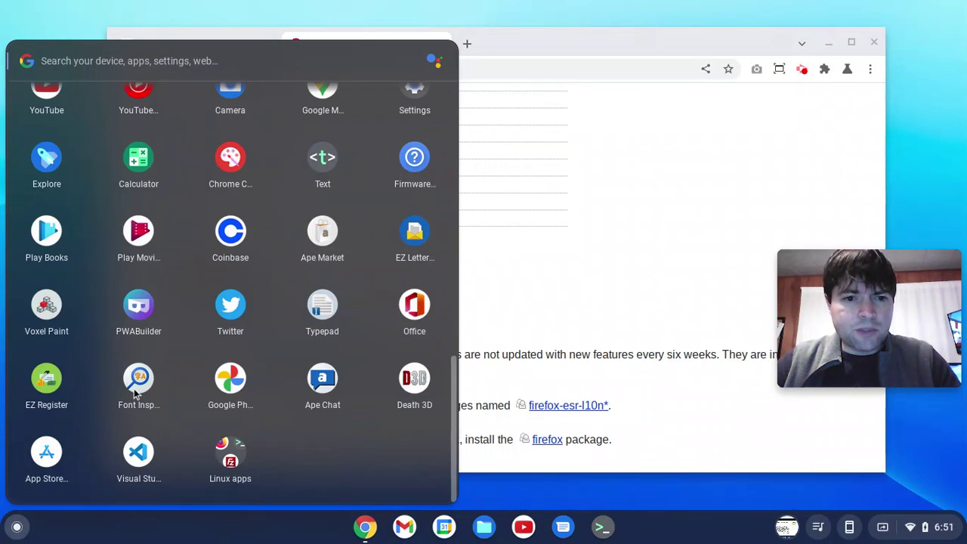
left_click(231, 456)
left_click(208, 345)
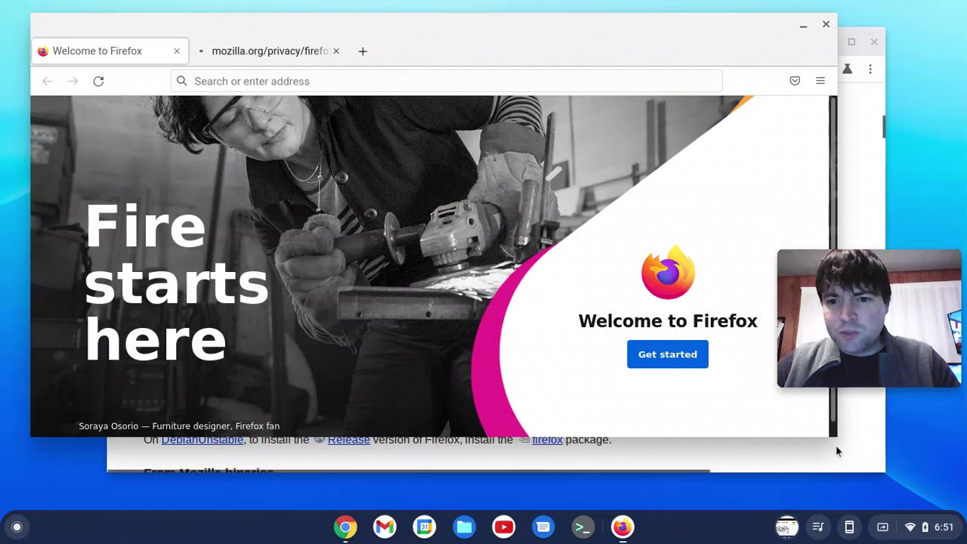
Shrink and reposition the Firefox window and close its Privacy Notice tab
left_click_drag(837, 438, 794, 447)
left_click_drag(162, 24, 250, 37)
left_click(380, 63)
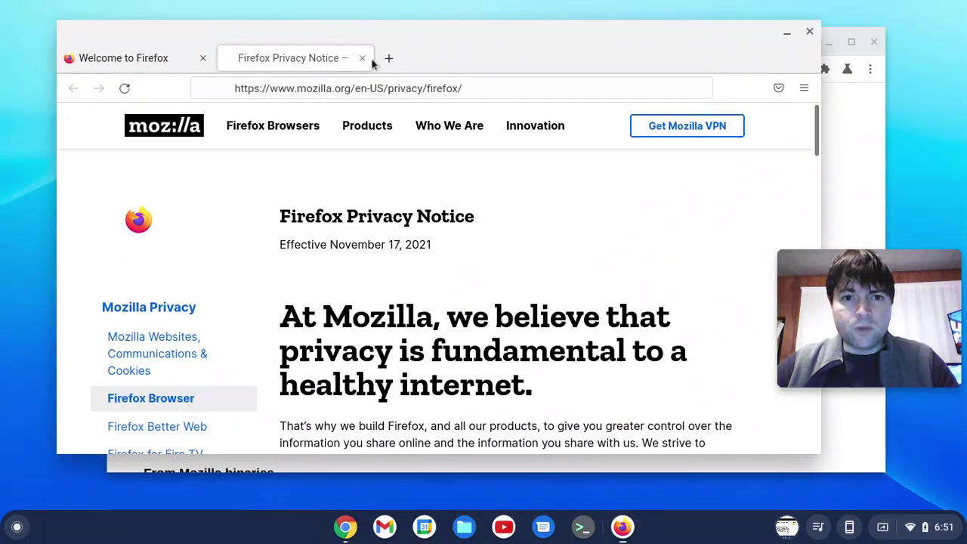
left_click(361, 57)
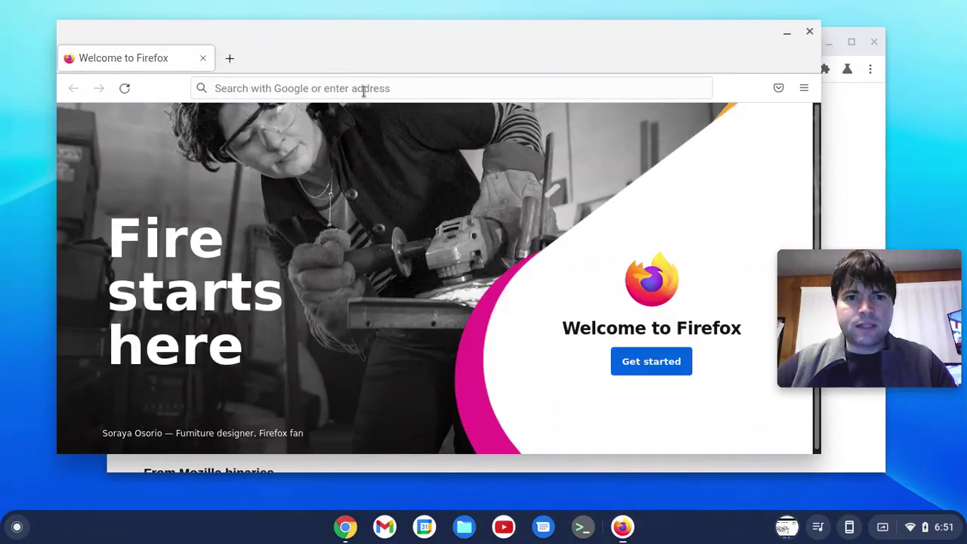
Load google.com in Firefox and decline the offer to sign in to Google
left_click(363, 88)
type("google.com")
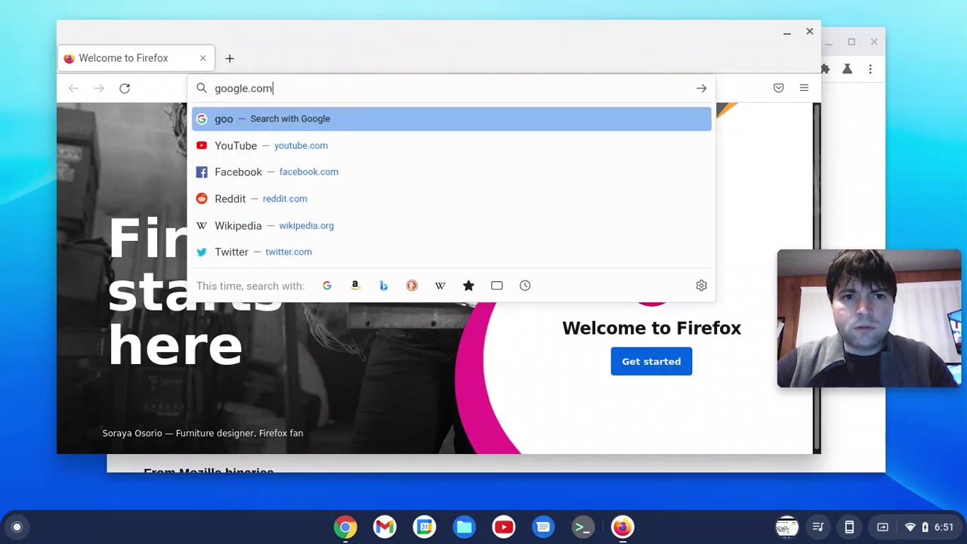
key("Return")
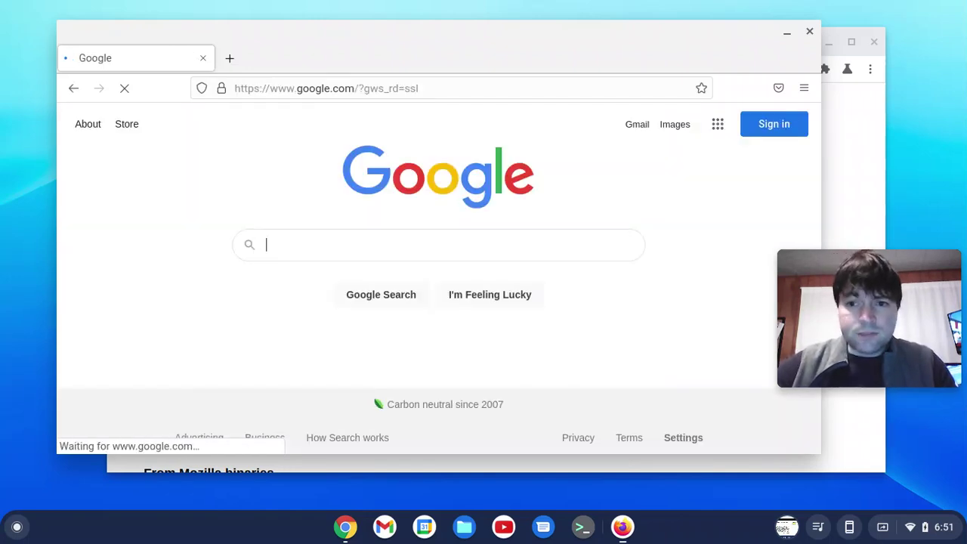
left_click_drag(291, 31, 222, 46)
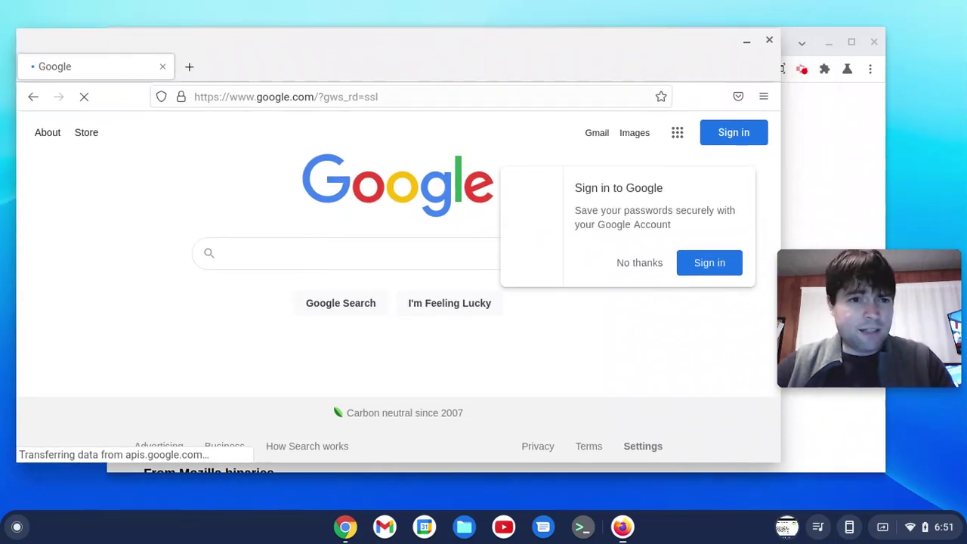
left_click(632, 264)
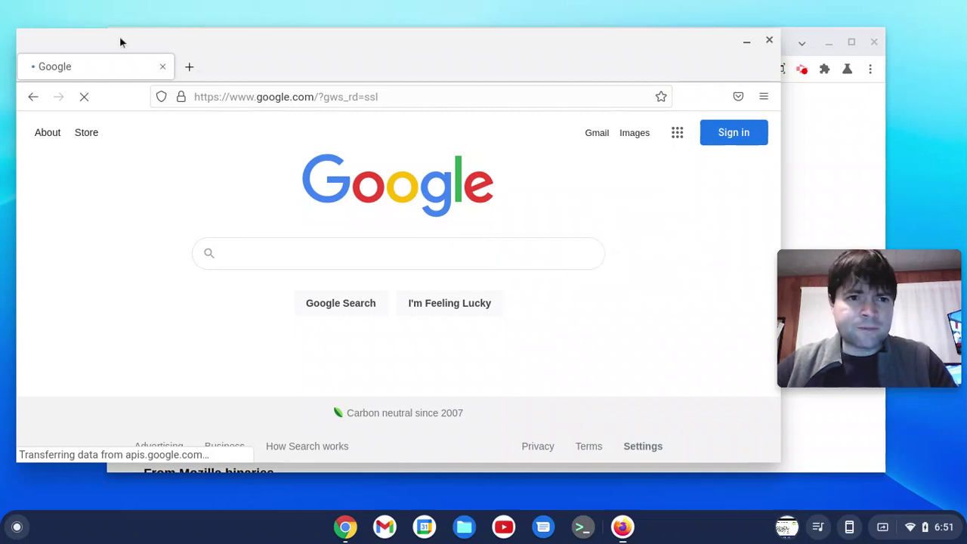
Move the Firefox window around the desktop and bring the Chrome window in front of it
left_click_drag(120, 40, 178, 54)
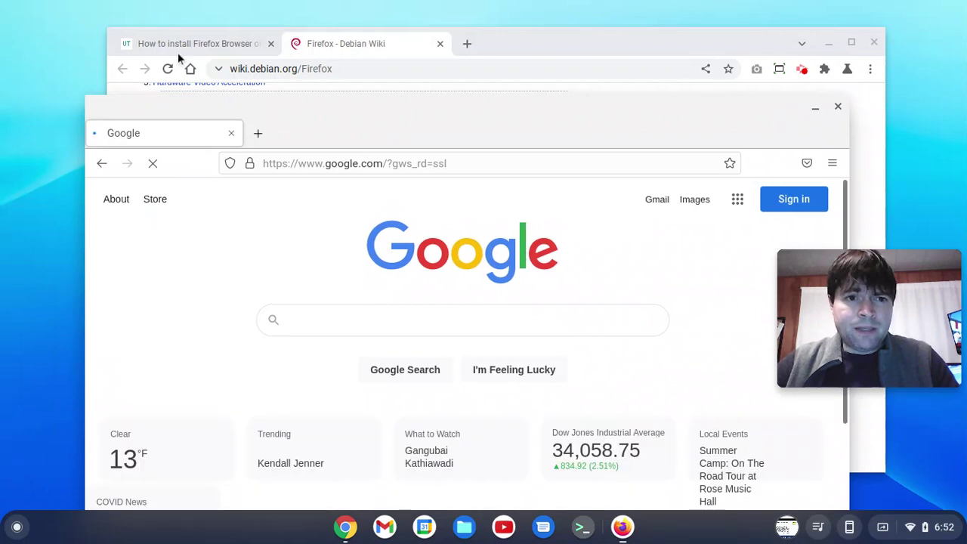
left_click_drag(177, 52, 283, 48)
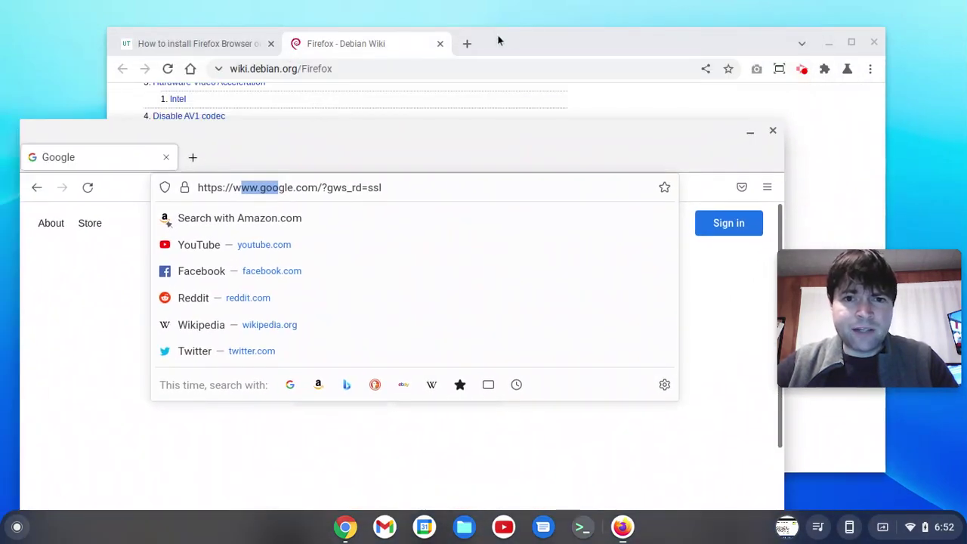
left_click_drag(511, 32, 399, 34)
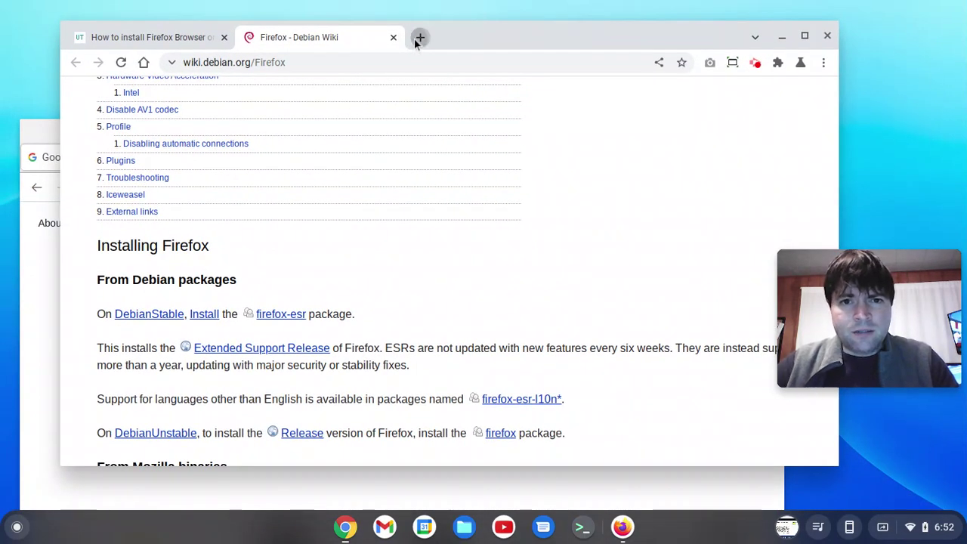
Run a test search for "sdlihlkj" in a new Chrome tab and close that tab
left_click(420, 37)
type("sdlihlkj")
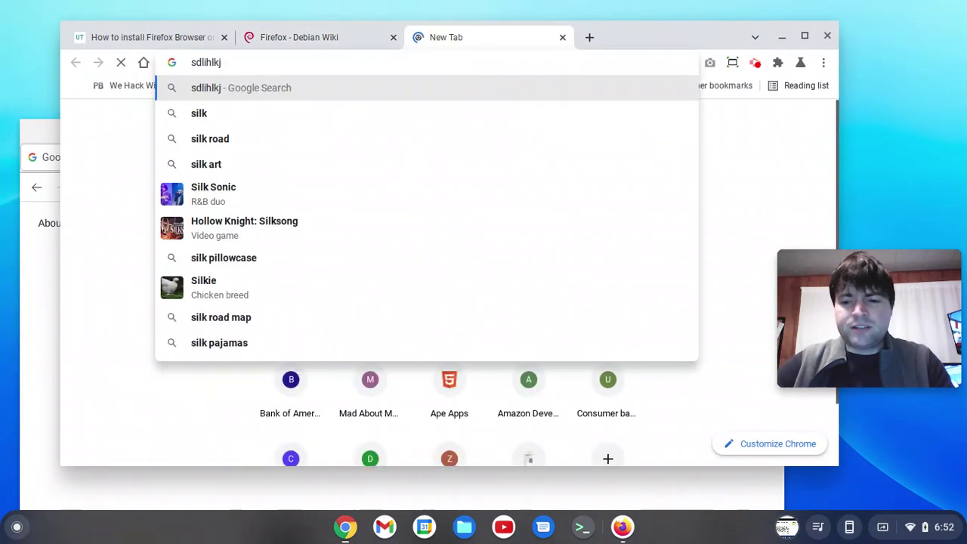
key("Return")
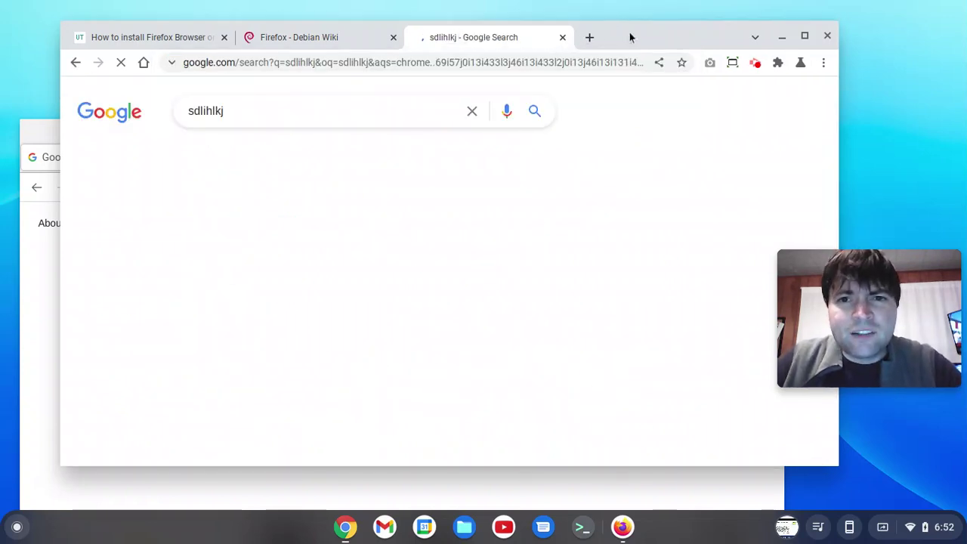
left_click_drag(631, 37, 605, 31)
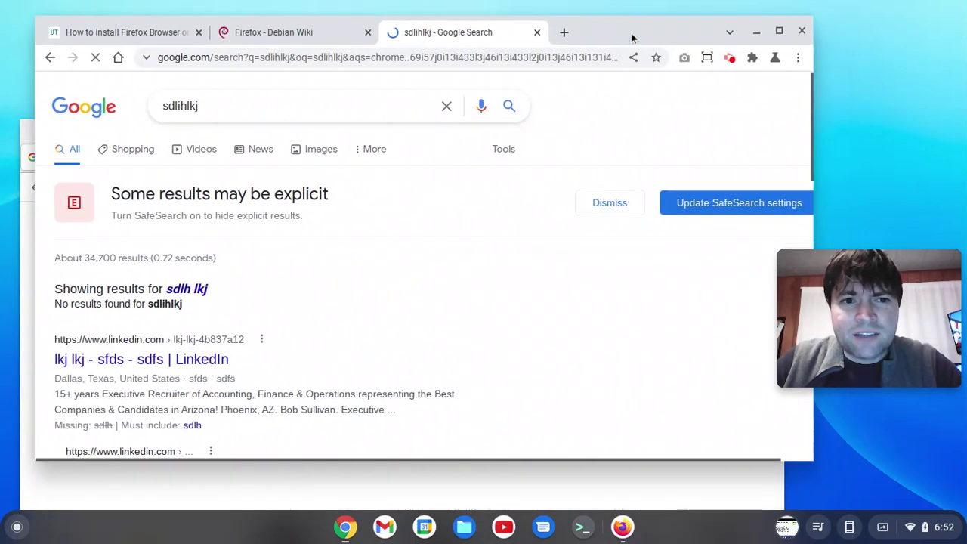
left_click(537, 31)
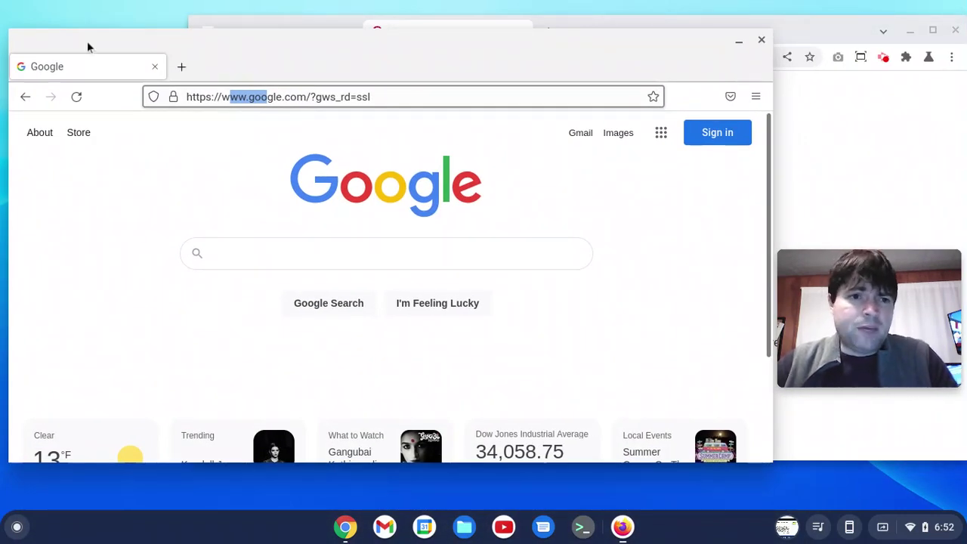
Reposition the Firefox window on the desktop a few times and close Firefox
left_click_drag(86, 47, 117, 44)
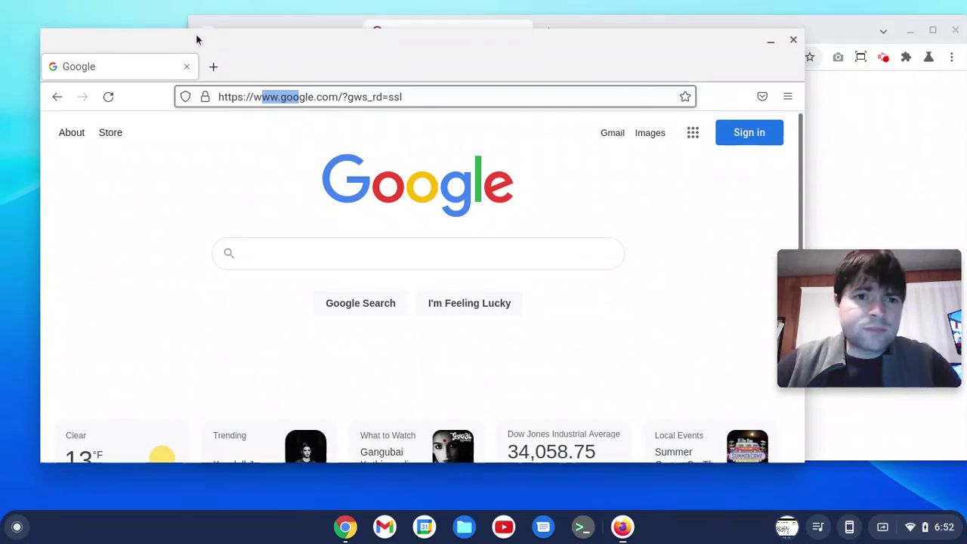
left_click_drag(195, 36, 180, 44)
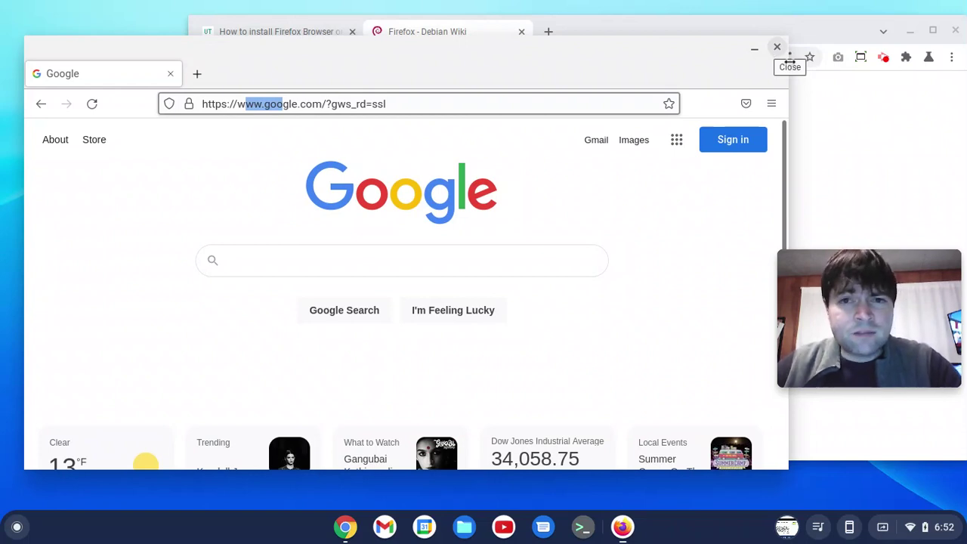
left_click_drag(680, 54, 474, 71)
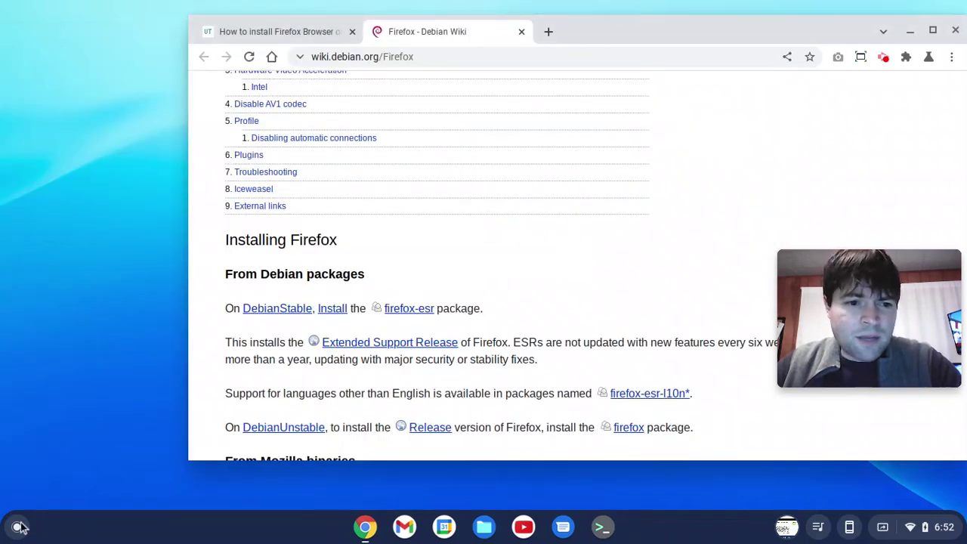
Uninstall Firefox ESR from the Linux apps folder in the launcher and confirm the removal
left_click(18, 526)
scroll(169, 408, "down", 5)
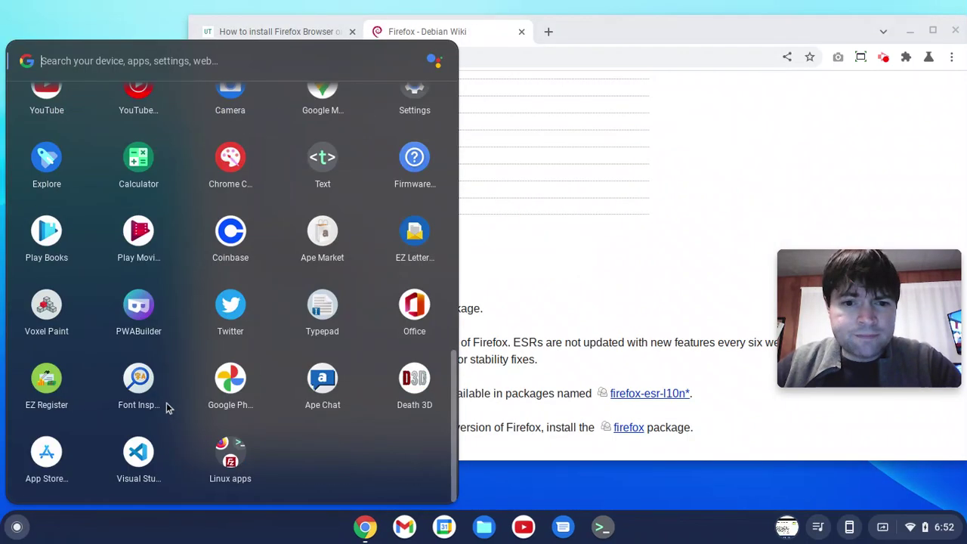
left_click(216, 452)
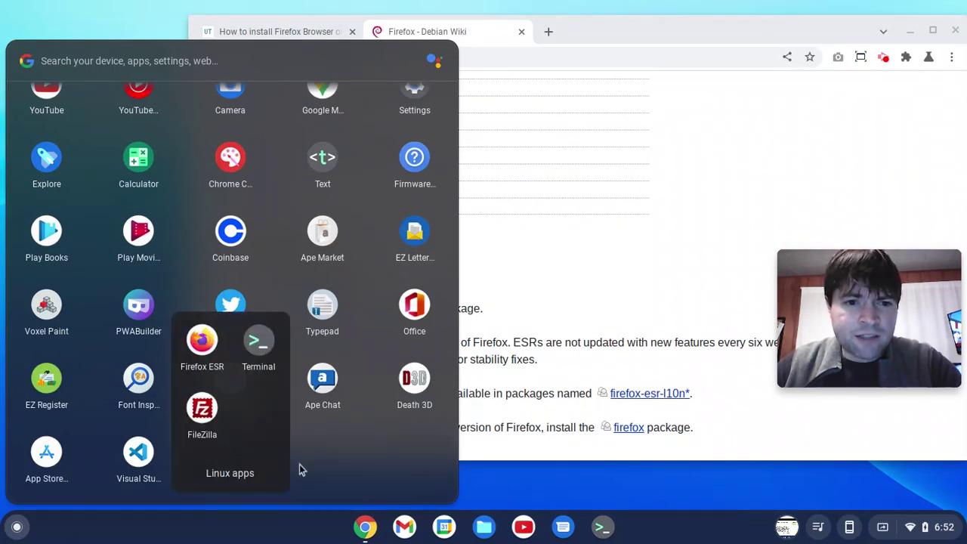
right_click(209, 345)
left_click(257, 363)
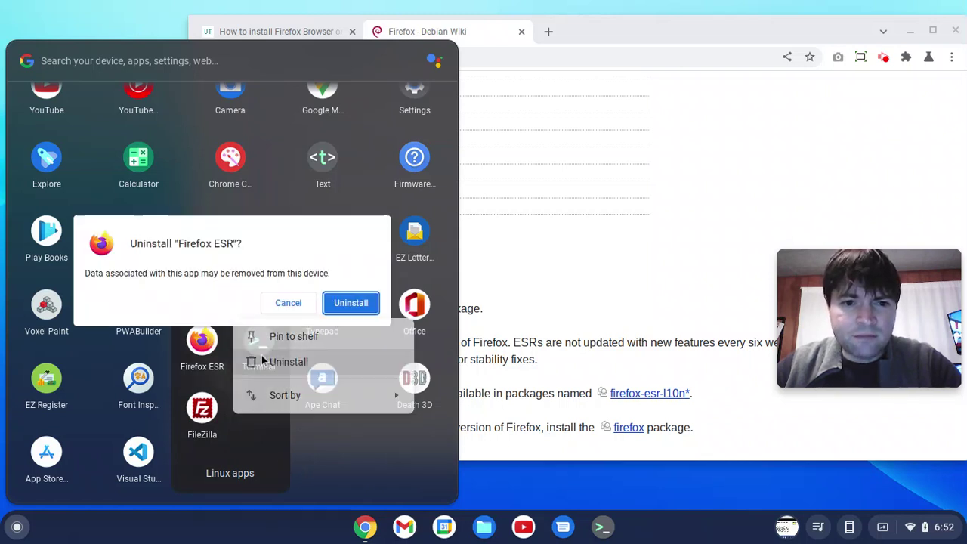
left_click(349, 302)
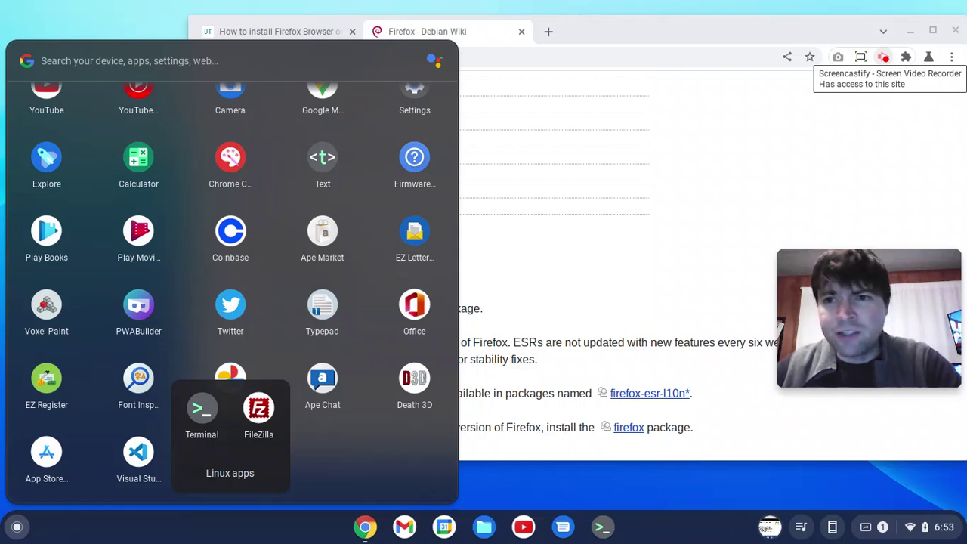
left_click(885, 59)
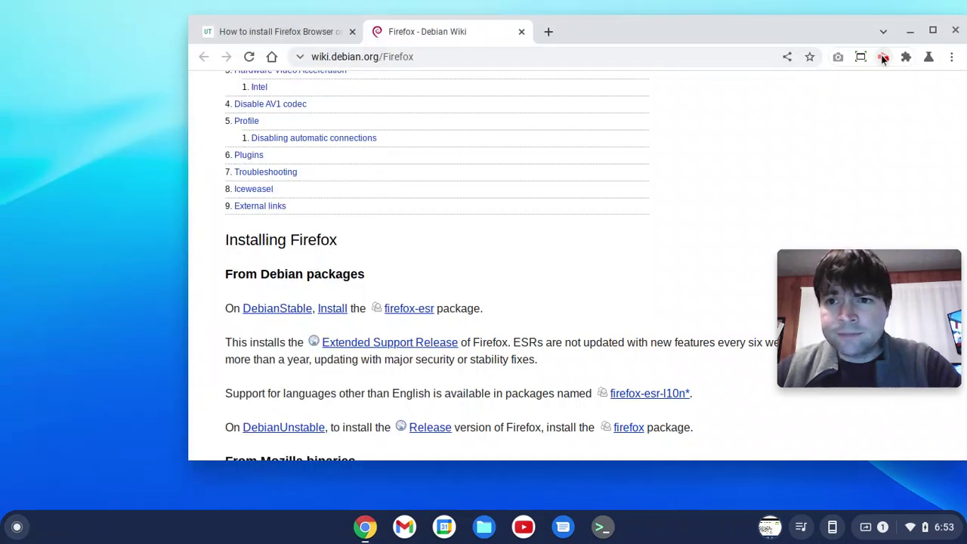